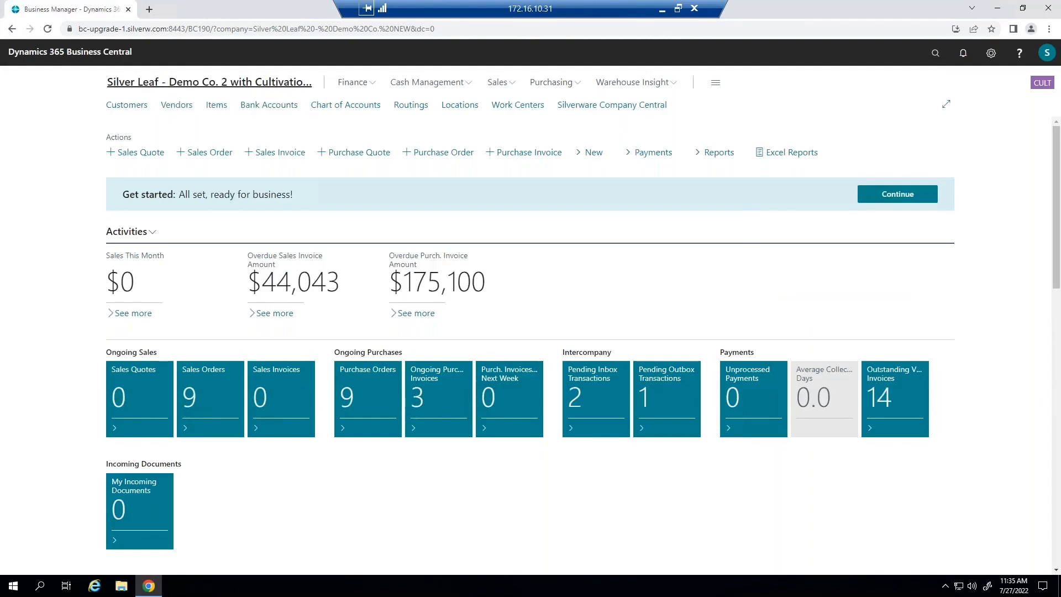
Step: Find the Users page and open the card of the eleventh user in the list
click(933, 52)
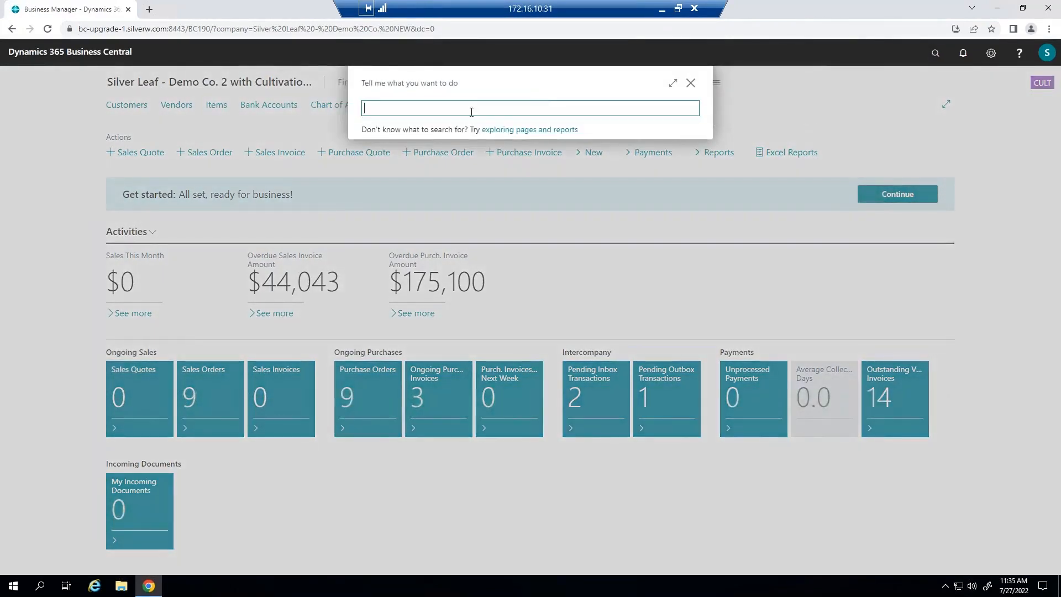
text(users)
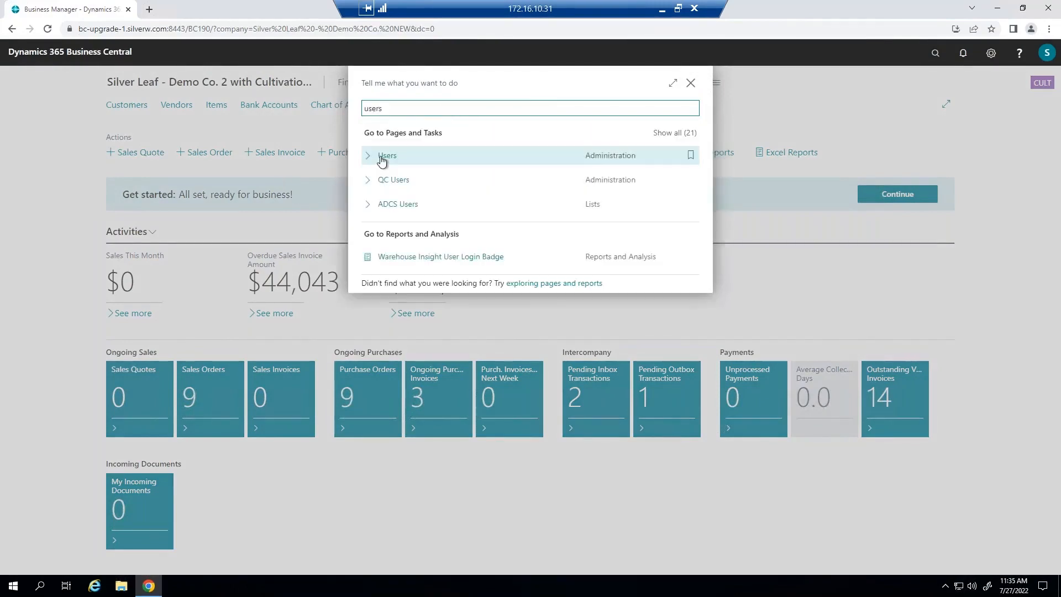
click(382, 159)
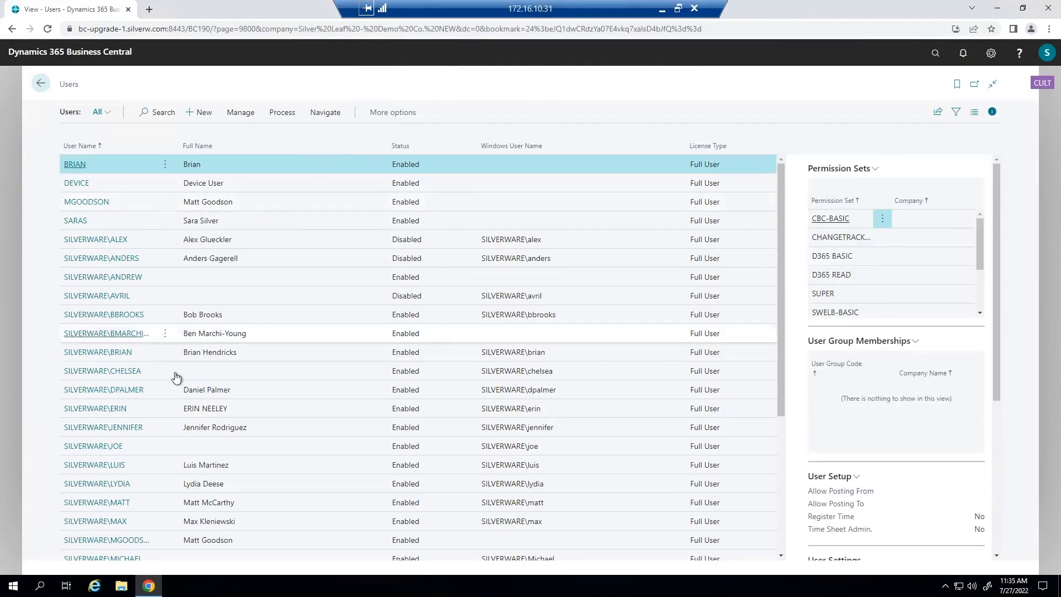
click(95, 353)
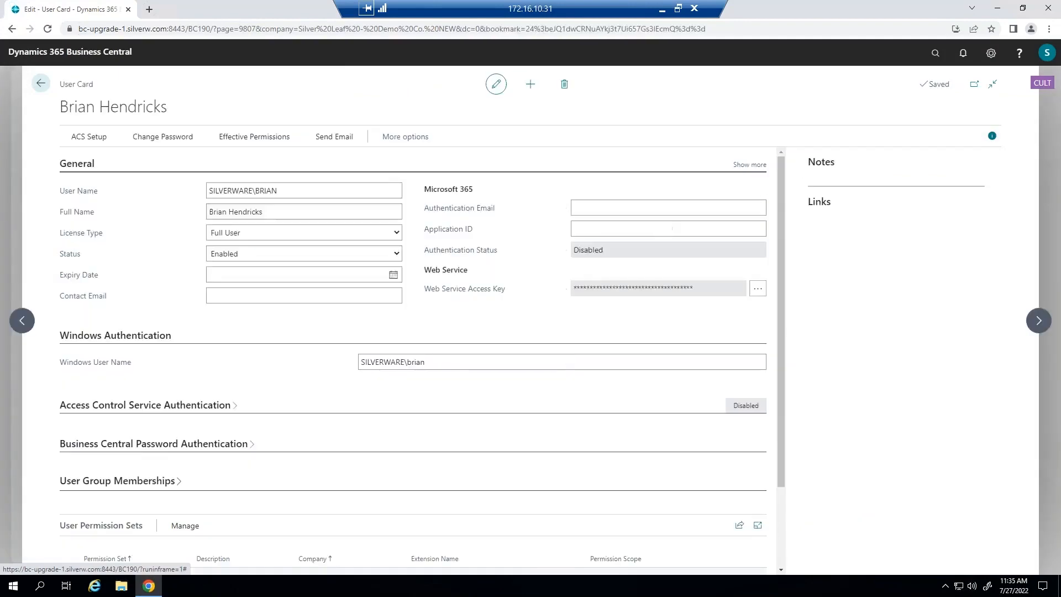
Step: Review all permission sets assigned on this user card, then close the card and the Users list
scroll(114, 345, down, 3)
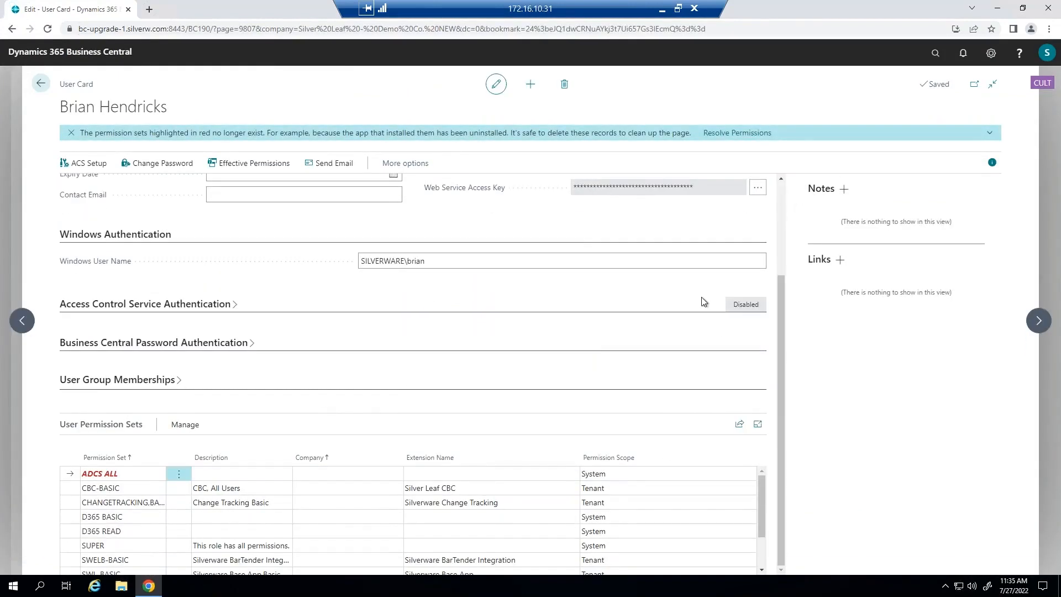
drag(760, 500, 774, 562)
mouse_move(781, 523)
mouse_down()
mouse_move(784, 496)
mouse_move(784, 540)
mouse_up()
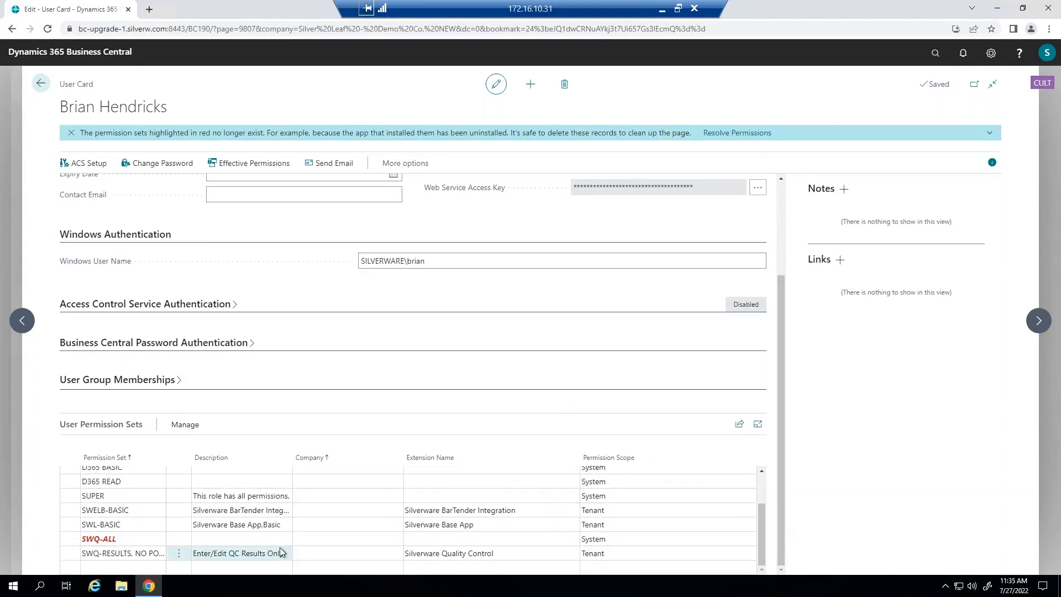
click(267, 539)
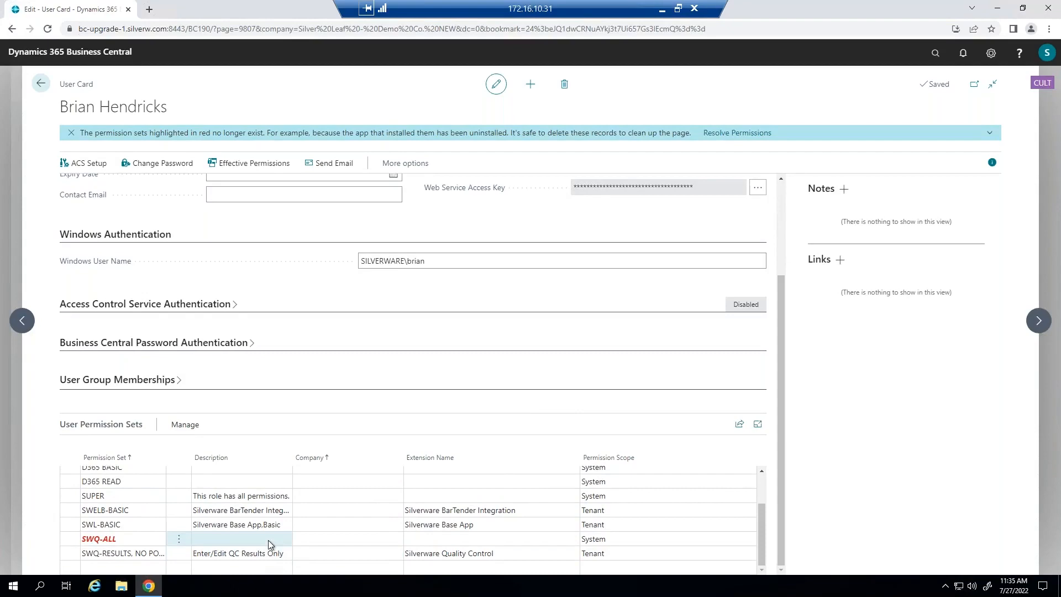
click(258, 519)
key(ctrl+Home)
scroll(220, 492, up, 3)
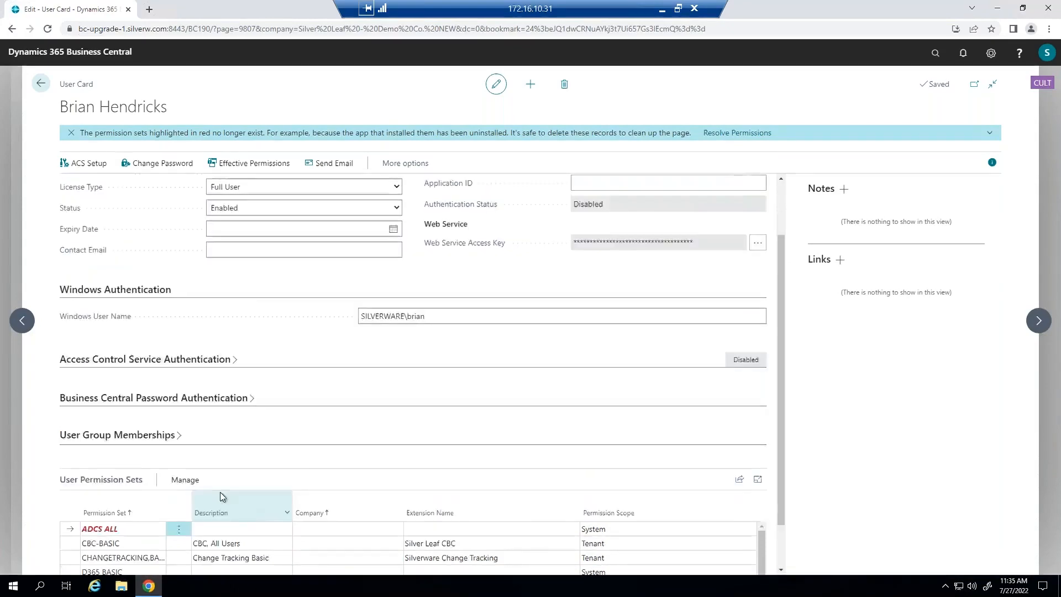
scroll(521, 457, down, 3)
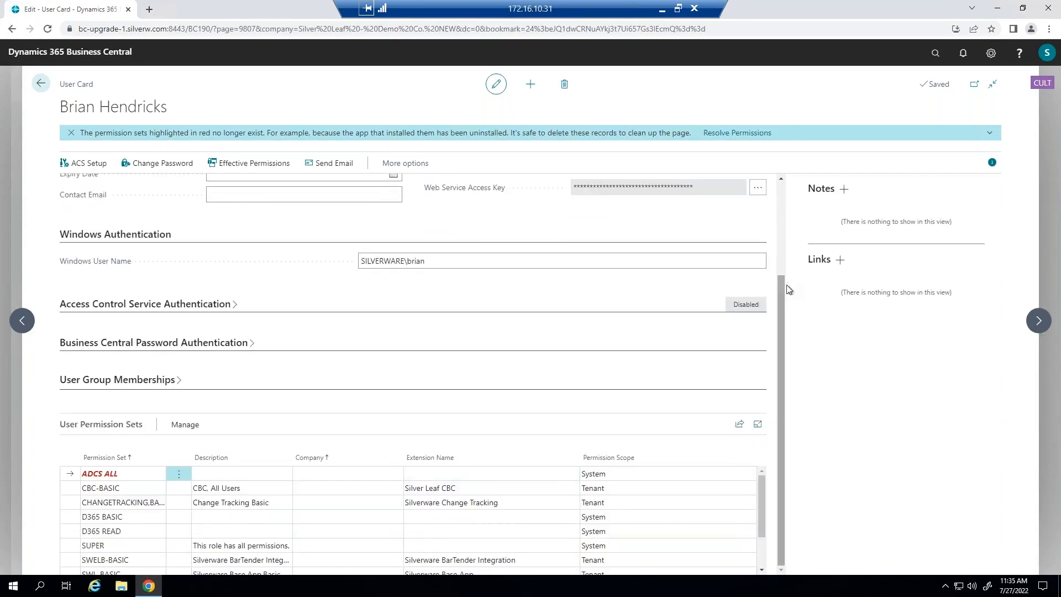
scroll(761, 529, down, 1)
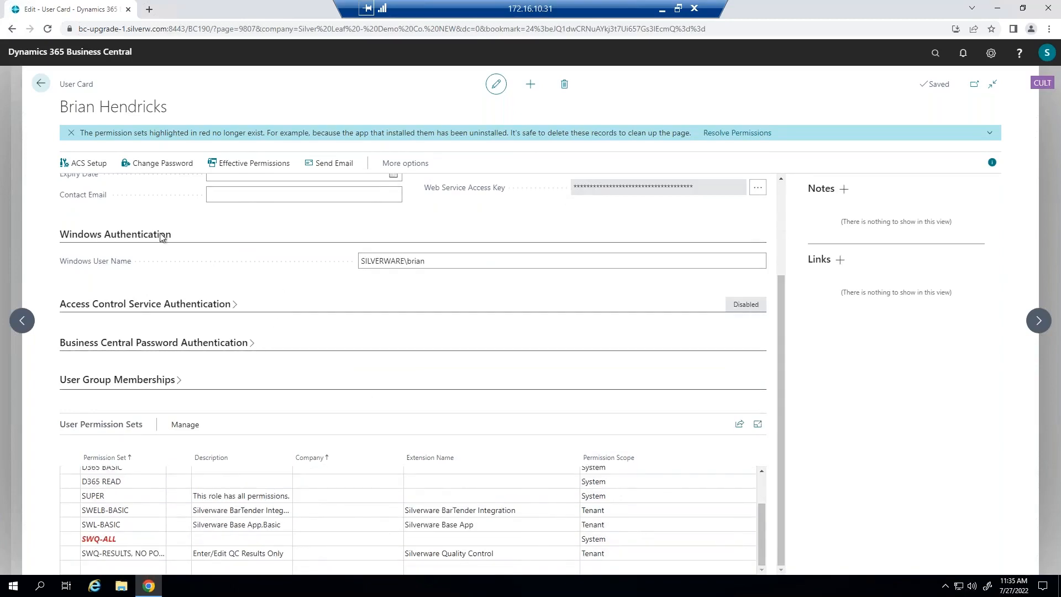
click(39, 89)
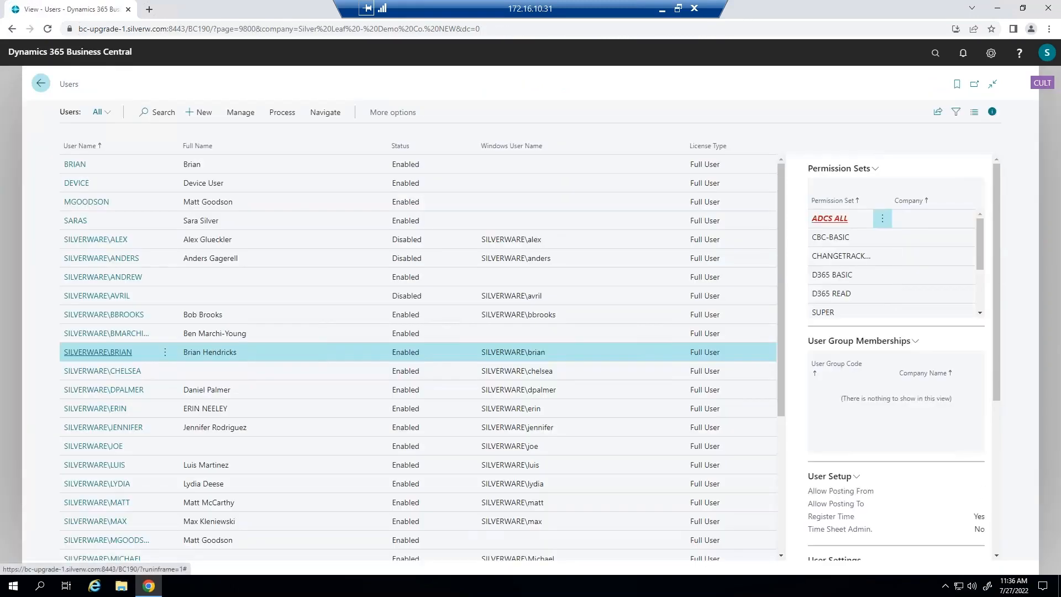
click(40, 83)
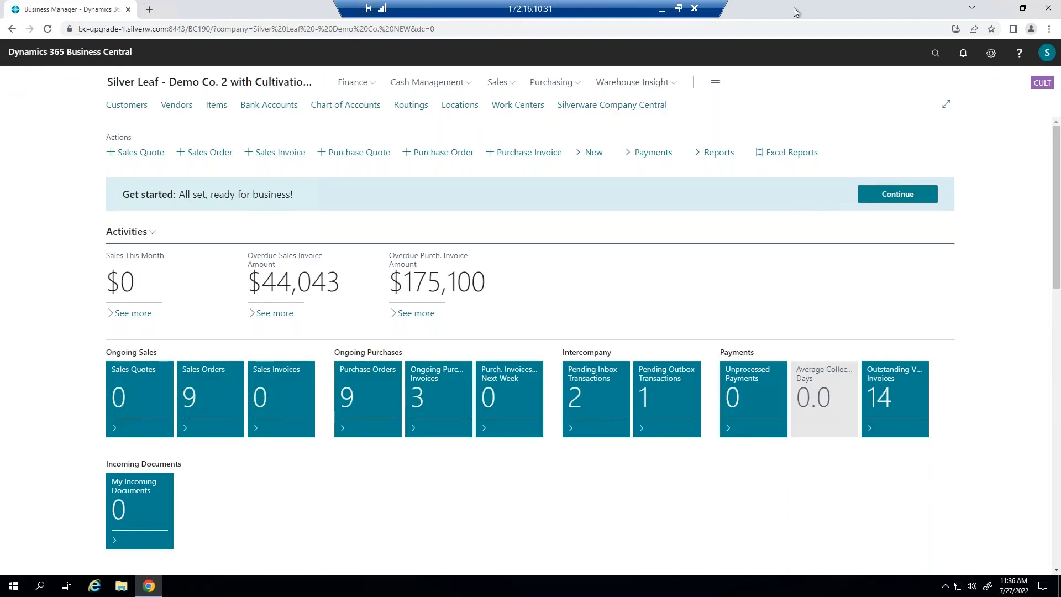
Step: Search for "g/l set" and open the General Ledger Setup page
click(934, 54)
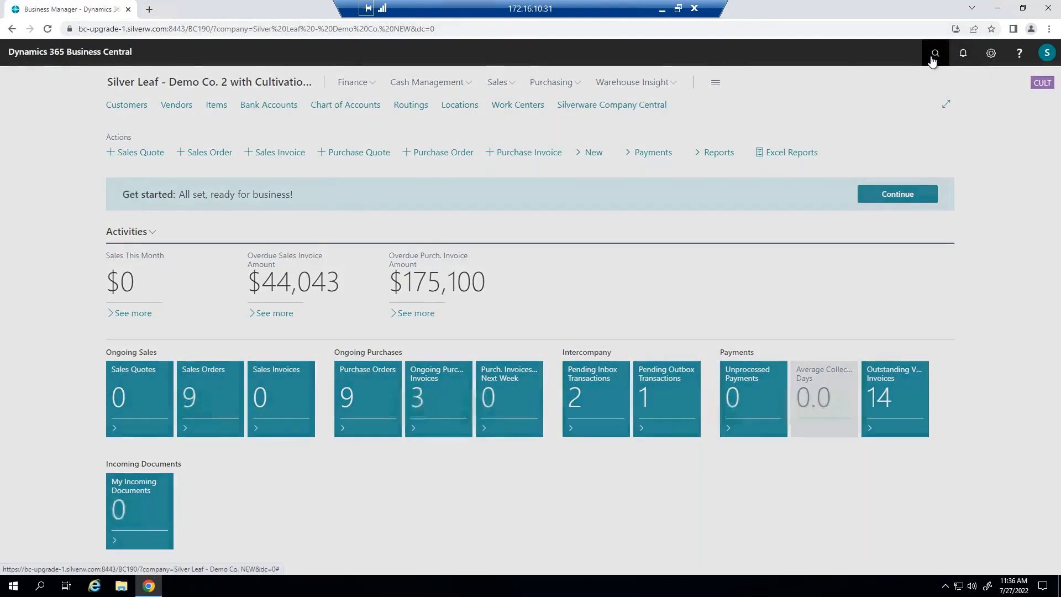
text(g/l)
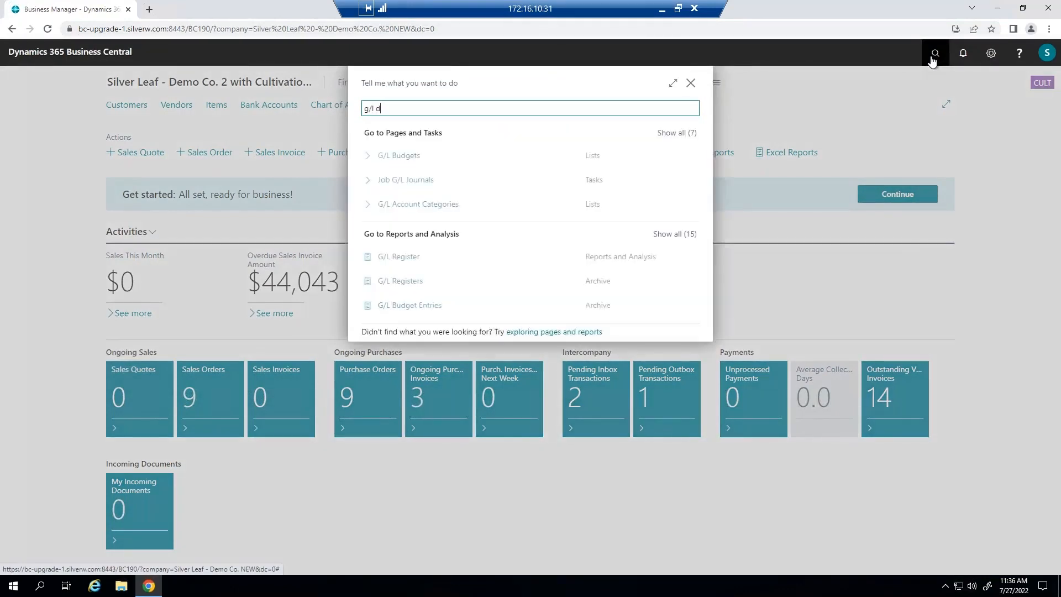
text( set)
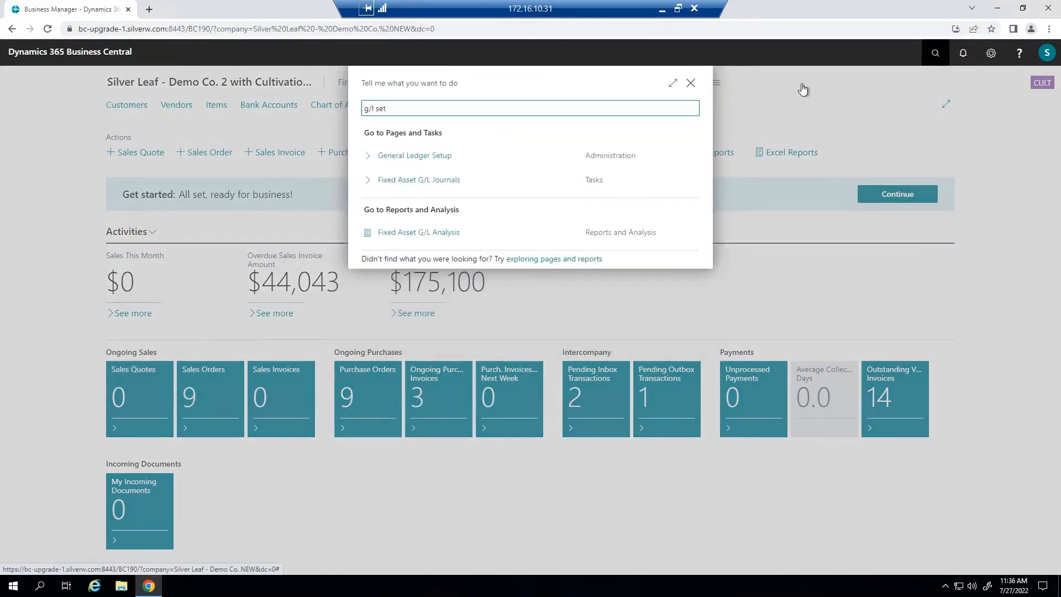
click(417, 156)
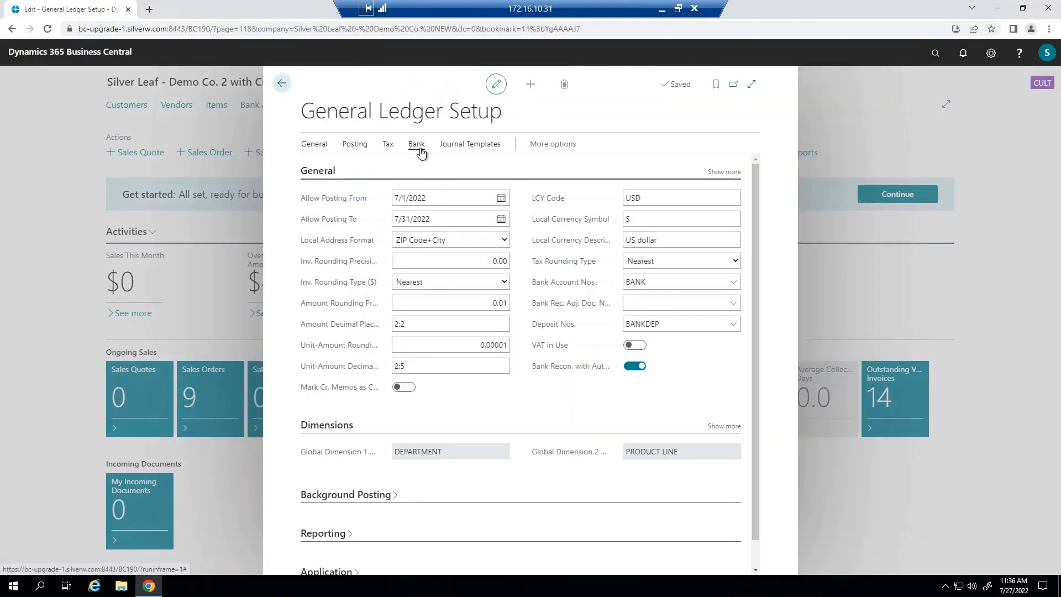
Step: Check the company-wide Allow Posting From and Allow Posting To dates, then close the setup page
click(438, 199)
click(448, 217)
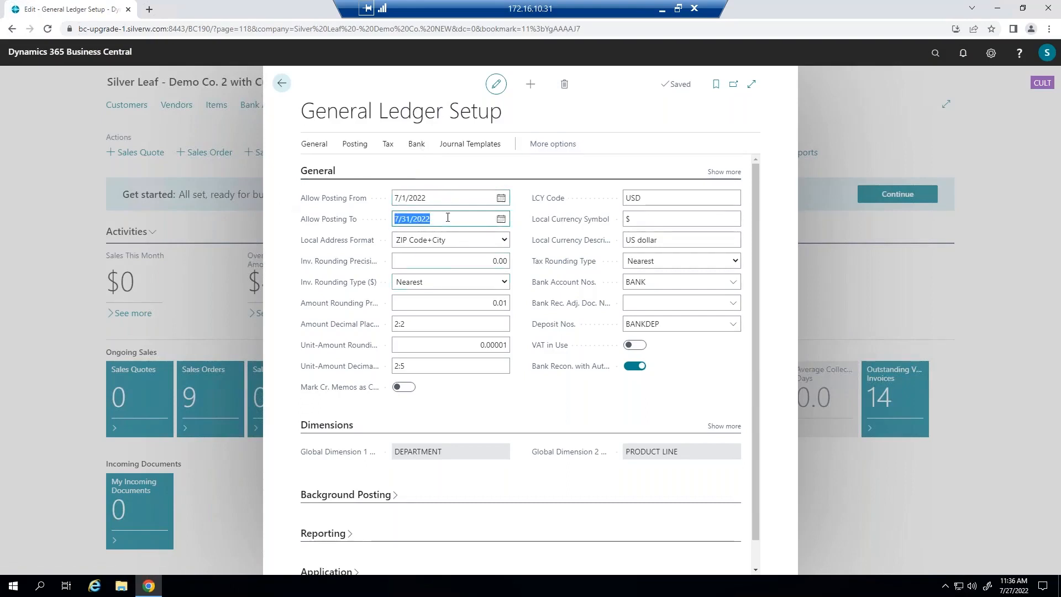
key(shift+Tab)
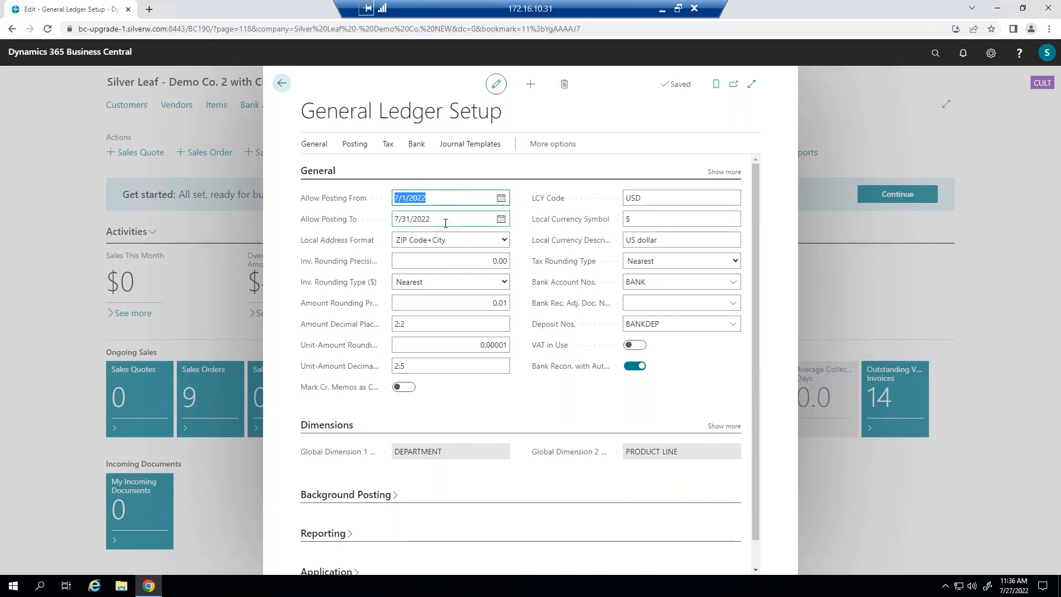
click(447, 221)
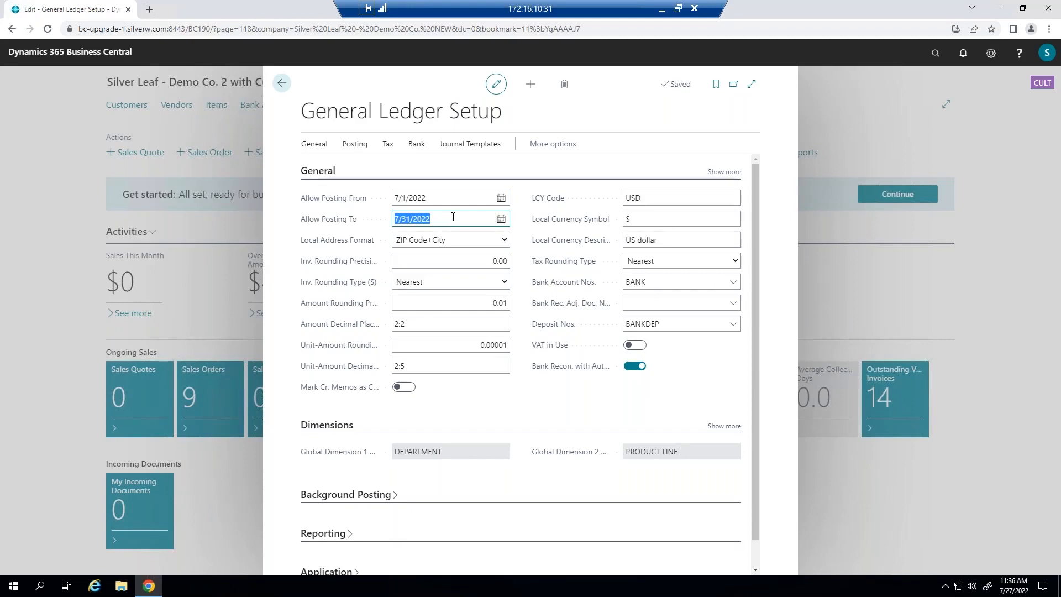
click(282, 83)
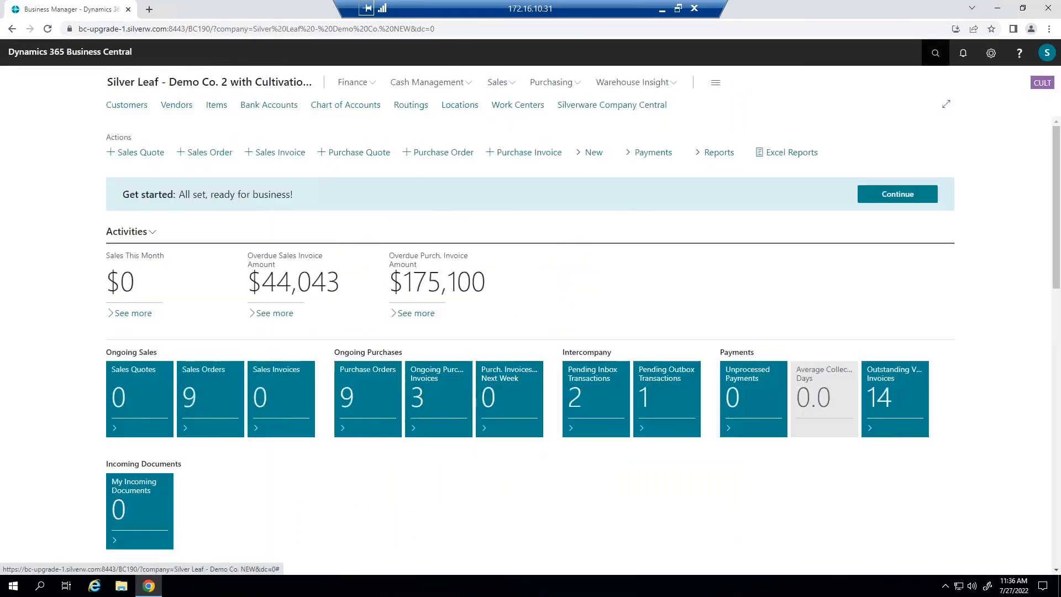
Step: Search for "user set" and open the User Setup page
click(932, 56)
text(se)
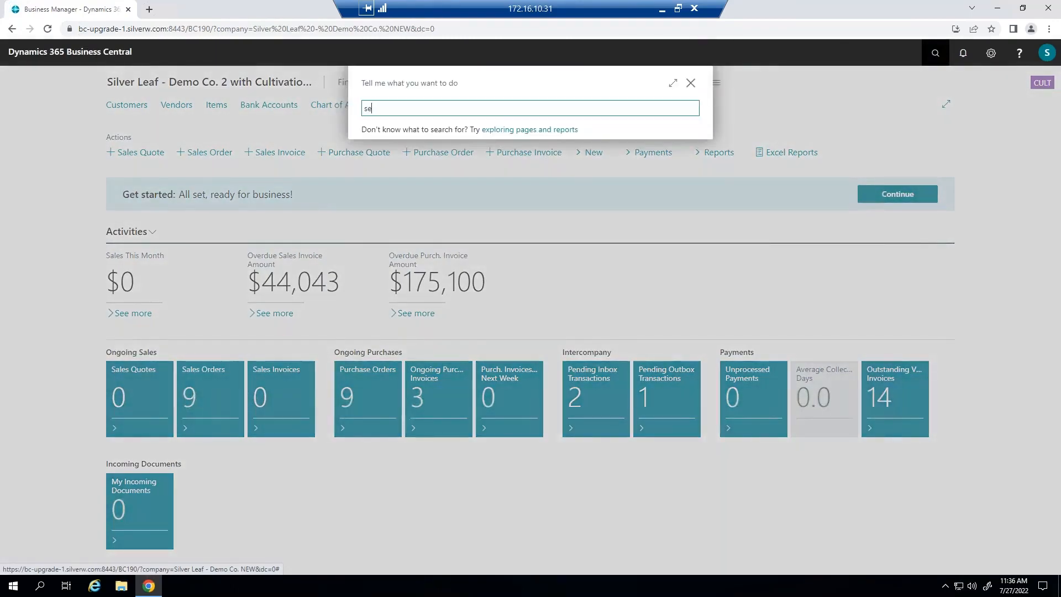
key(BackSpace)
key(BackSpace)
text(user set)
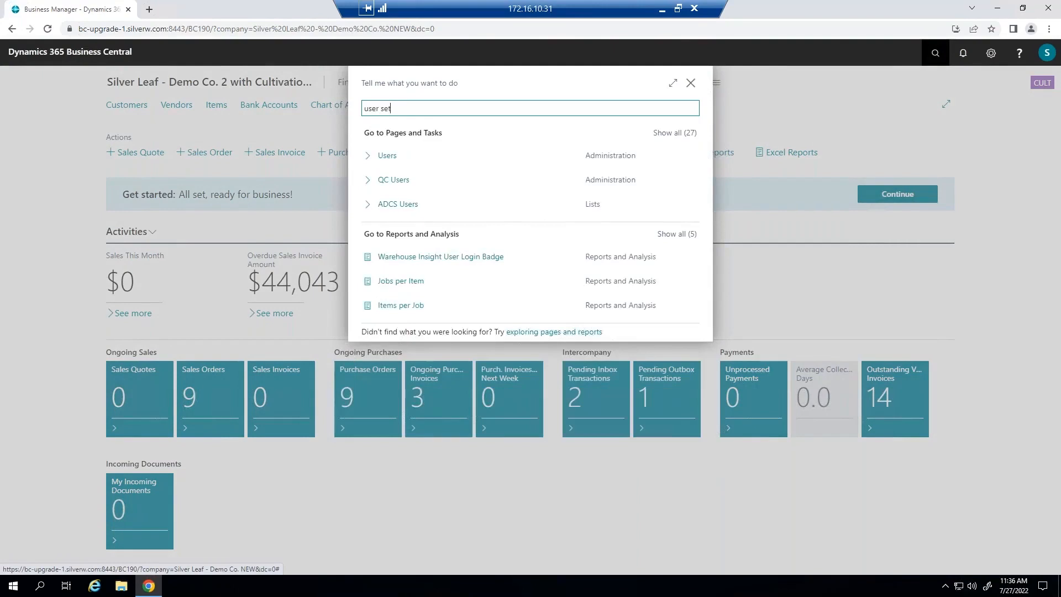
click(373, 160)
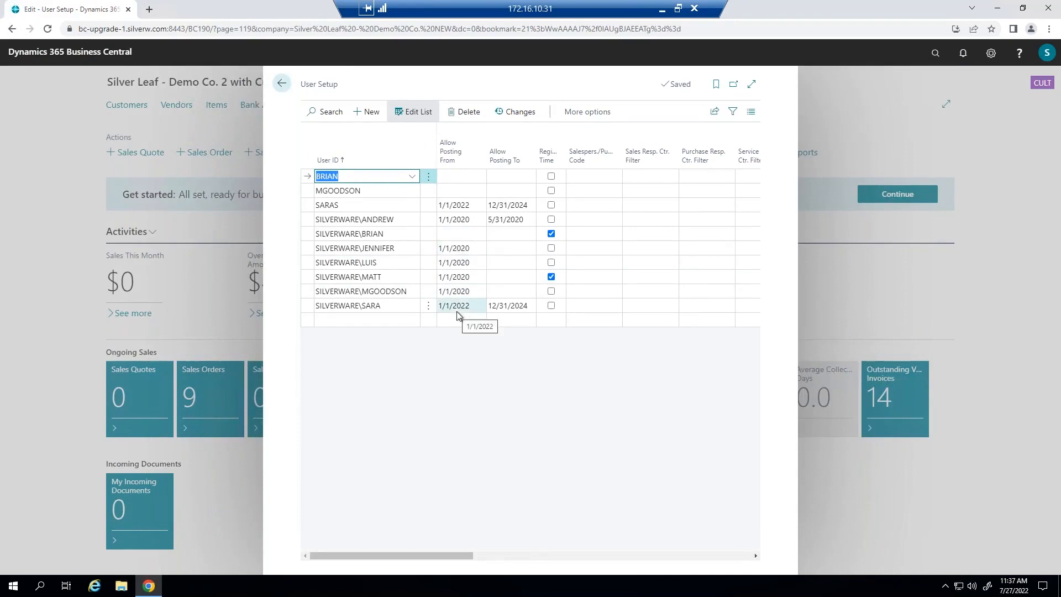
Step: Inspect the Allow Posting From date for the fifth user in User Setup, then return to the home page
click(466, 234)
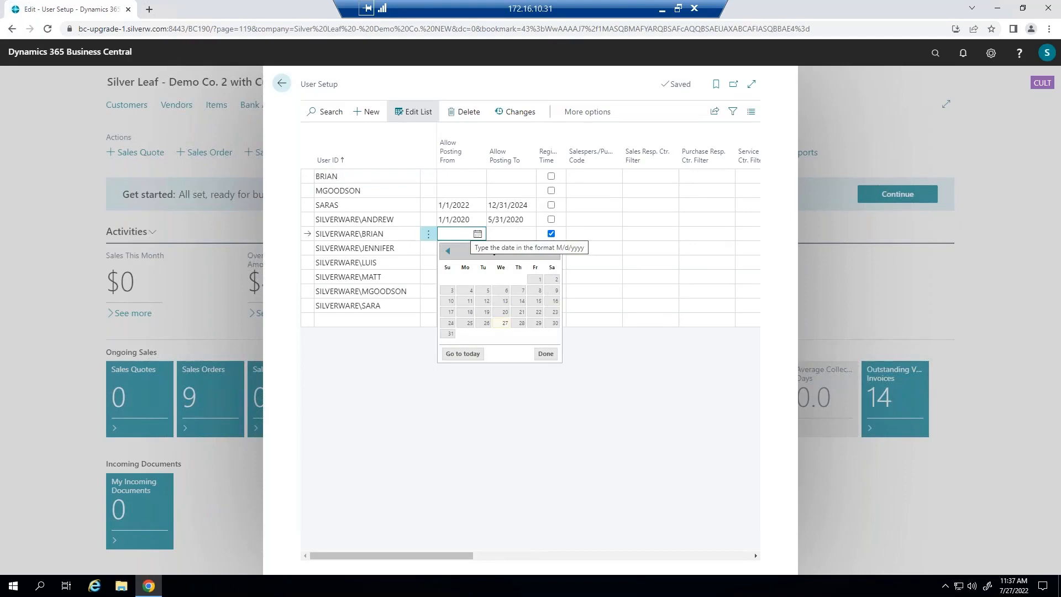
click(376, 438)
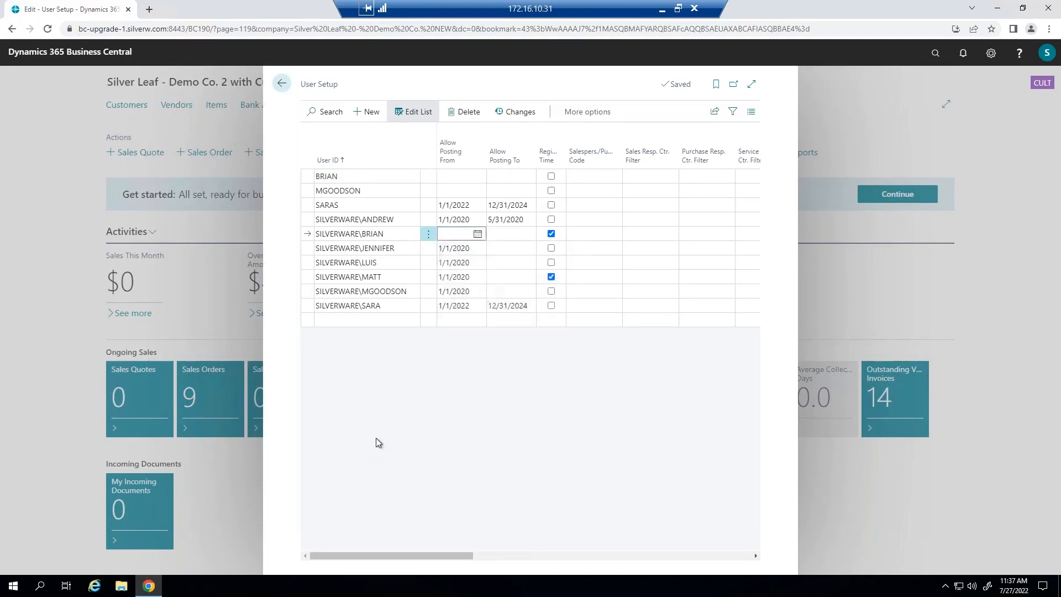
click(285, 83)
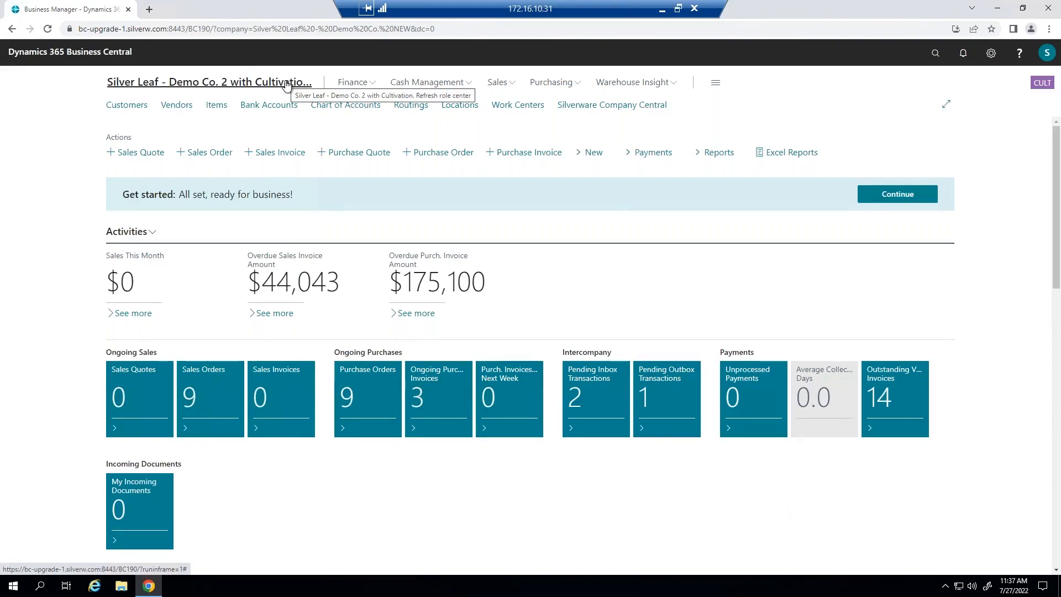
Step: Open the CannaMed, Inc. customer card from the Customers list and show its change tracking records
click(127, 106)
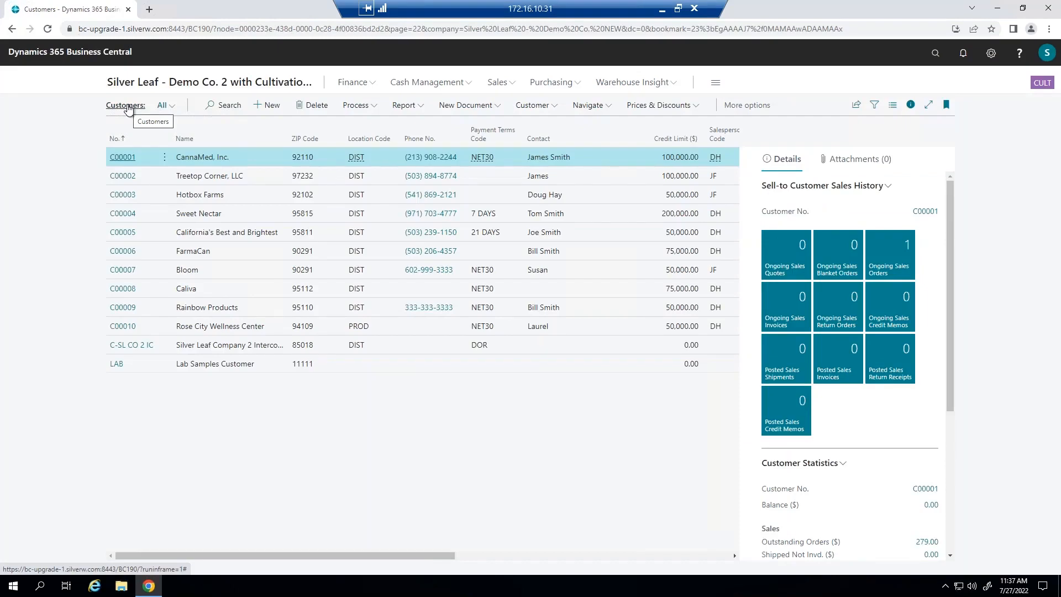
click(123, 157)
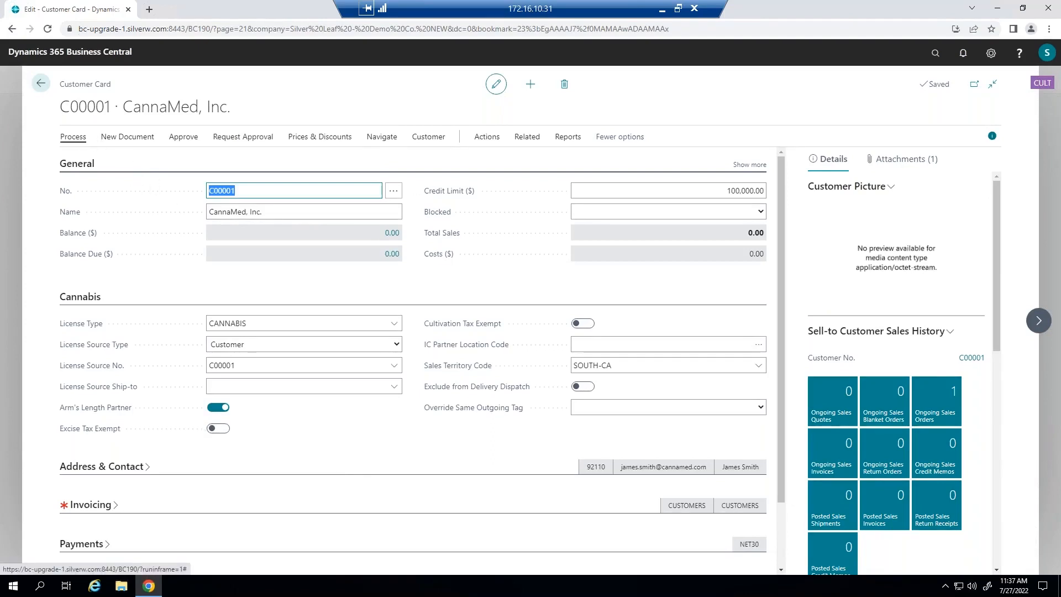
click(72, 137)
click(88, 160)
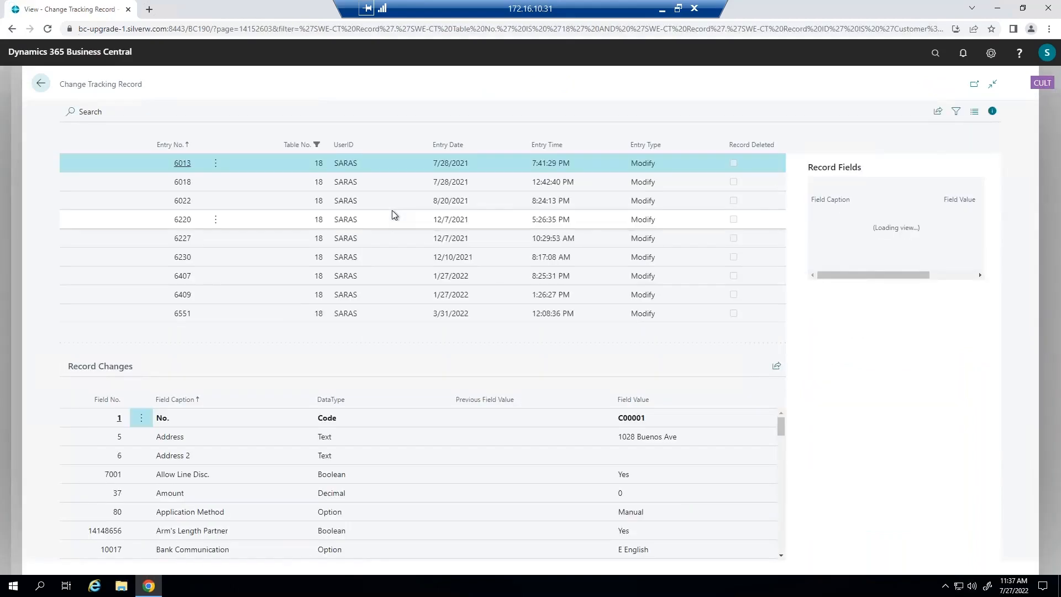
Step: Examine the field changes recorded in tracking entries 6551, 6407 and 6220, then return to the customer card
click(314, 311)
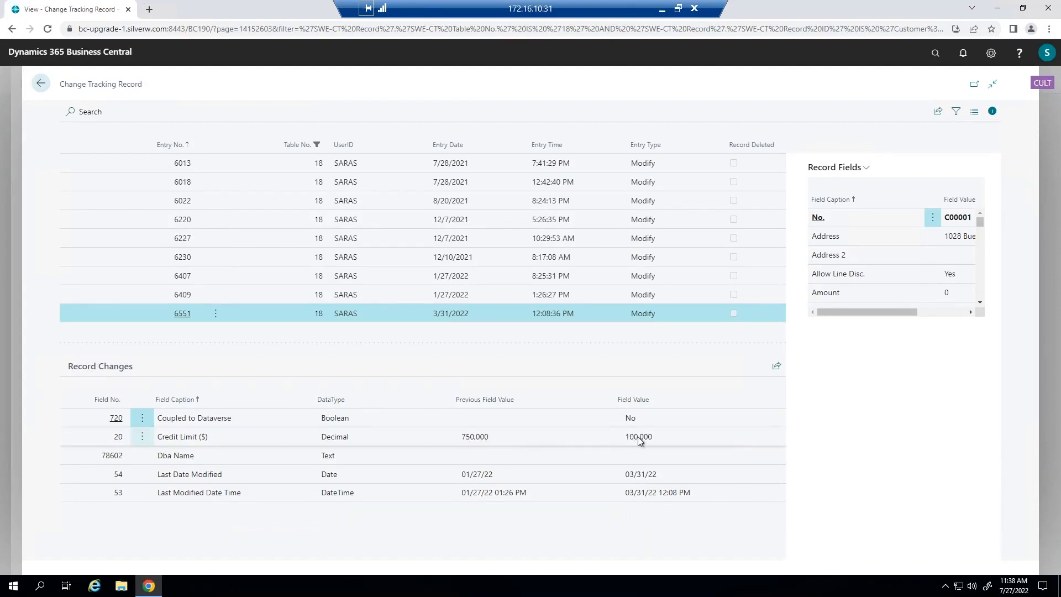
click(413, 281)
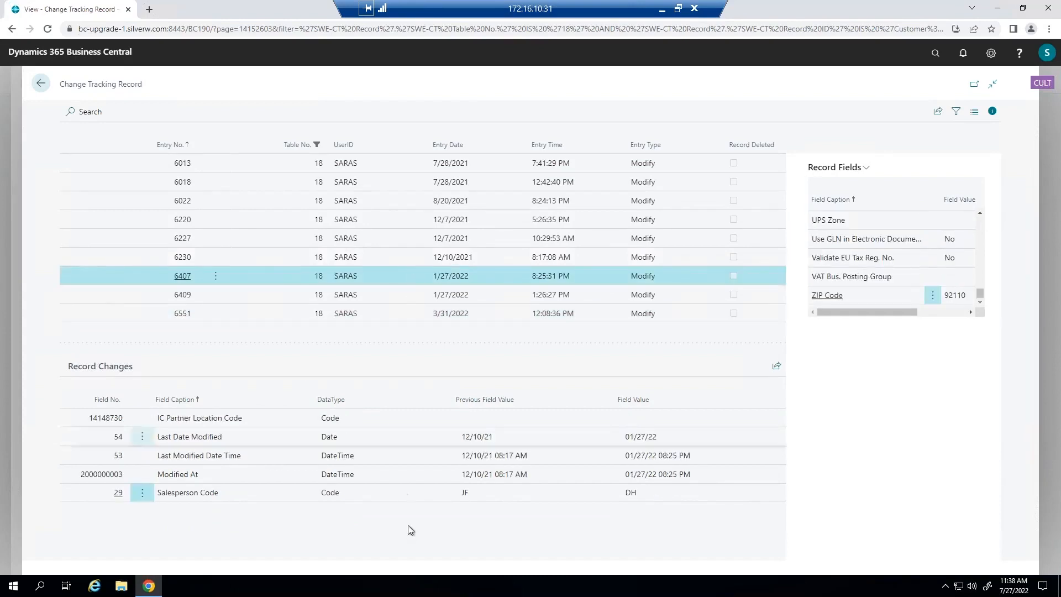
click(427, 216)
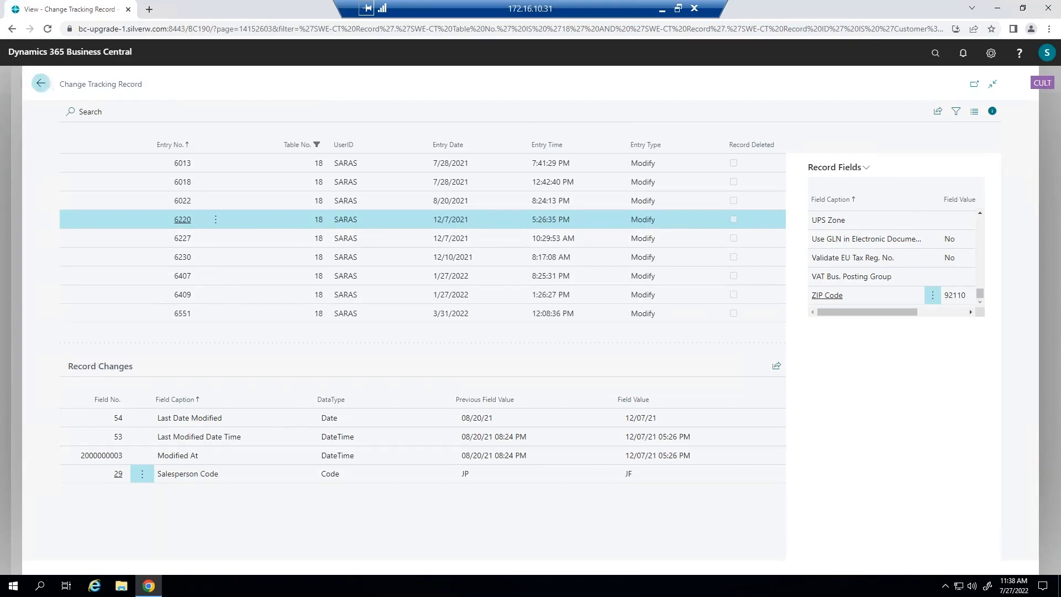
click(41, 83)
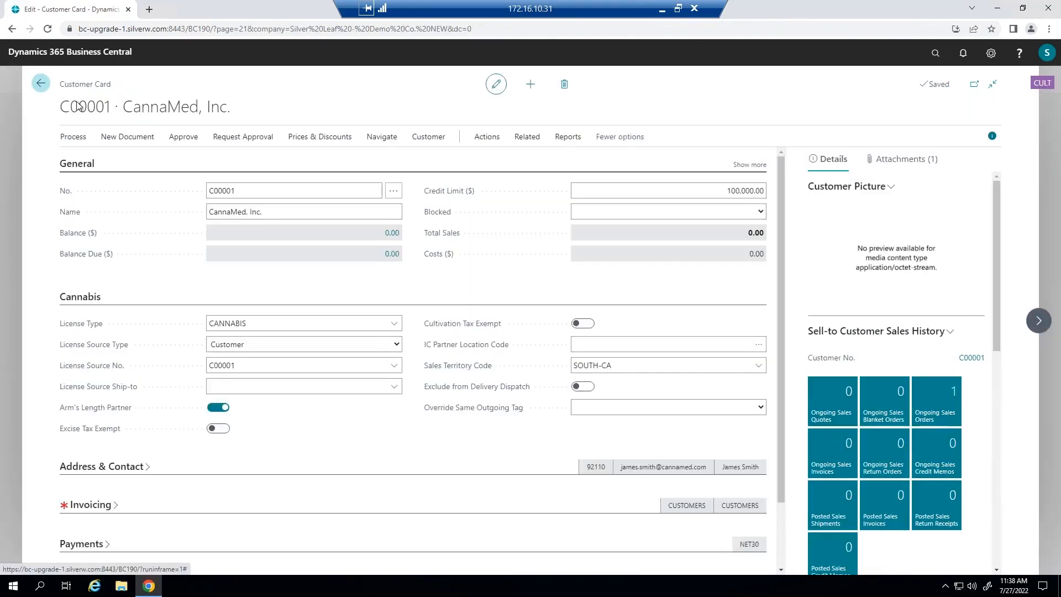